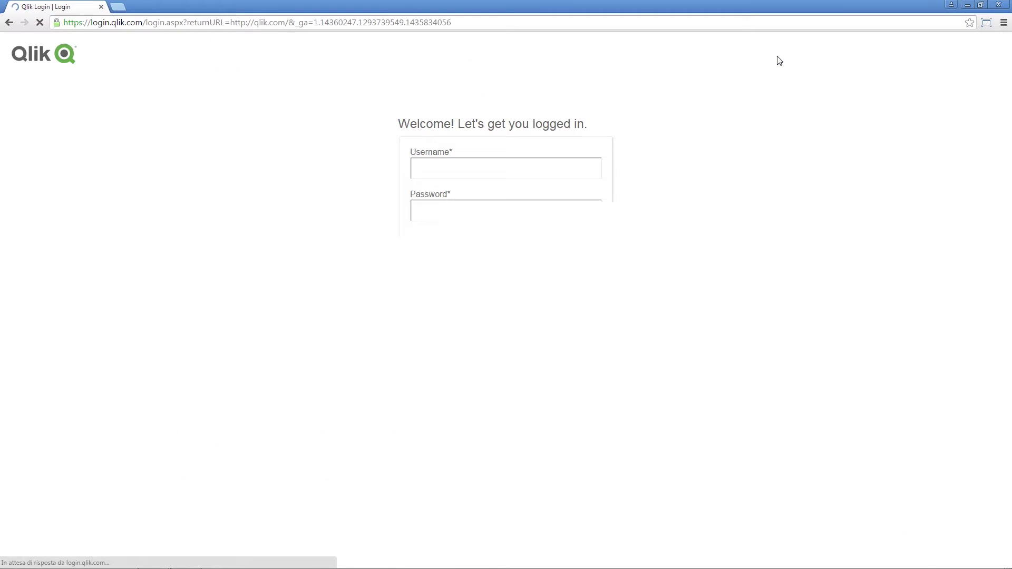
Sign in to the Qlik Download Site with the account username and password
click(531, 163)
text(G)
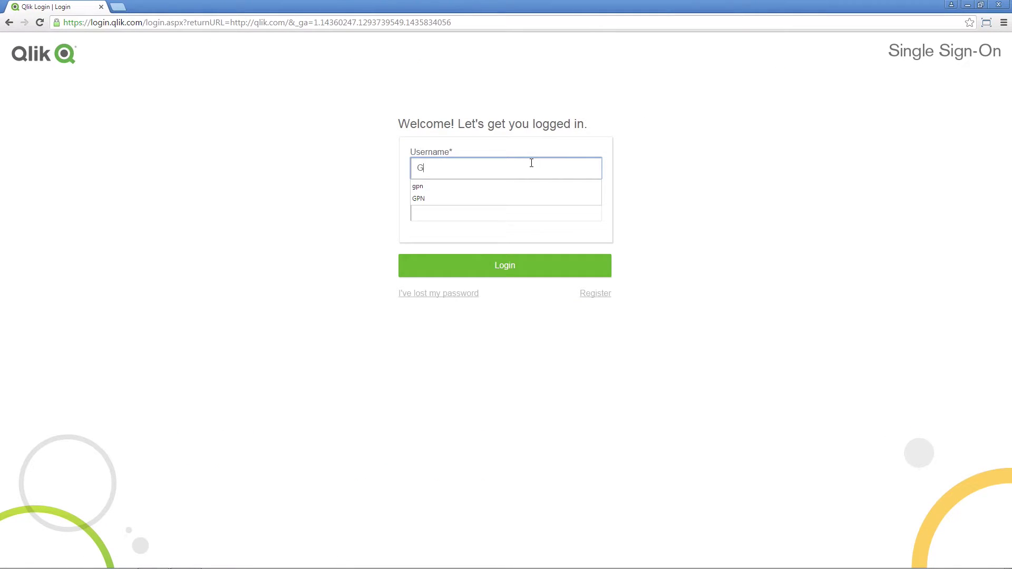
text(PN)
key(Tab)
text(•••••)
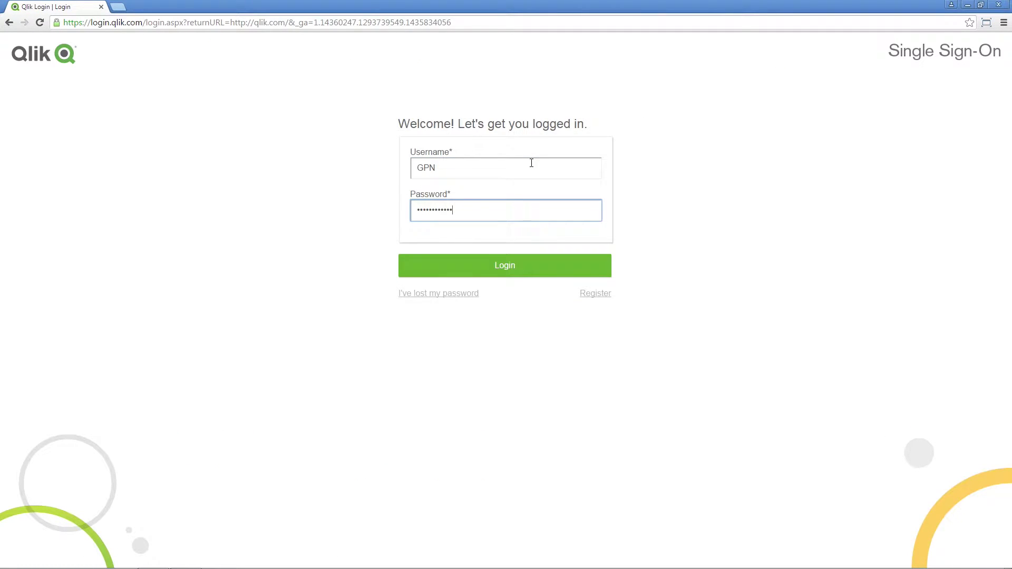
key(Return)
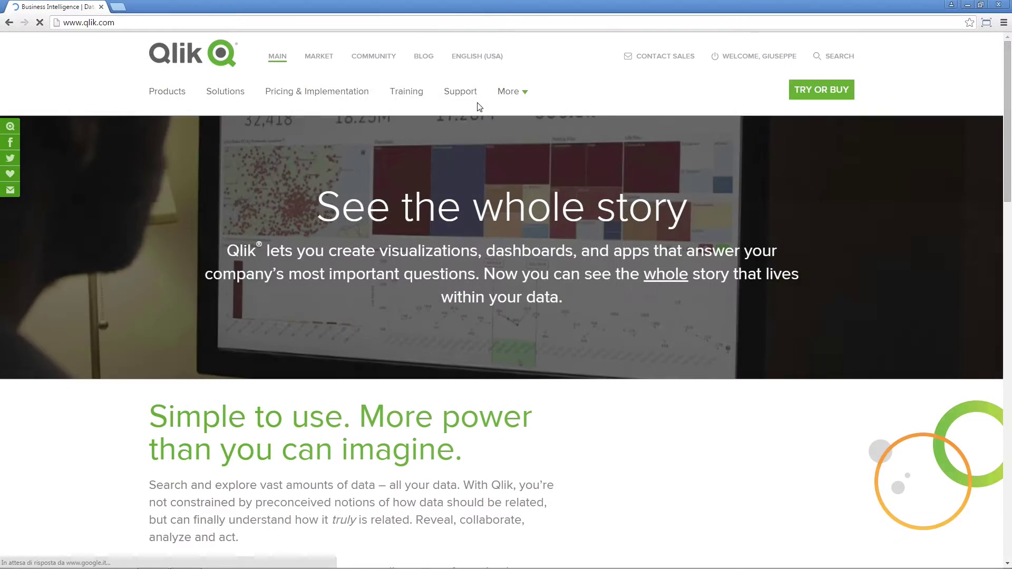
In Customer Downloads, filter Connectors to Qlik REST Connector and download the x64 setup .exe
click(461, 93)
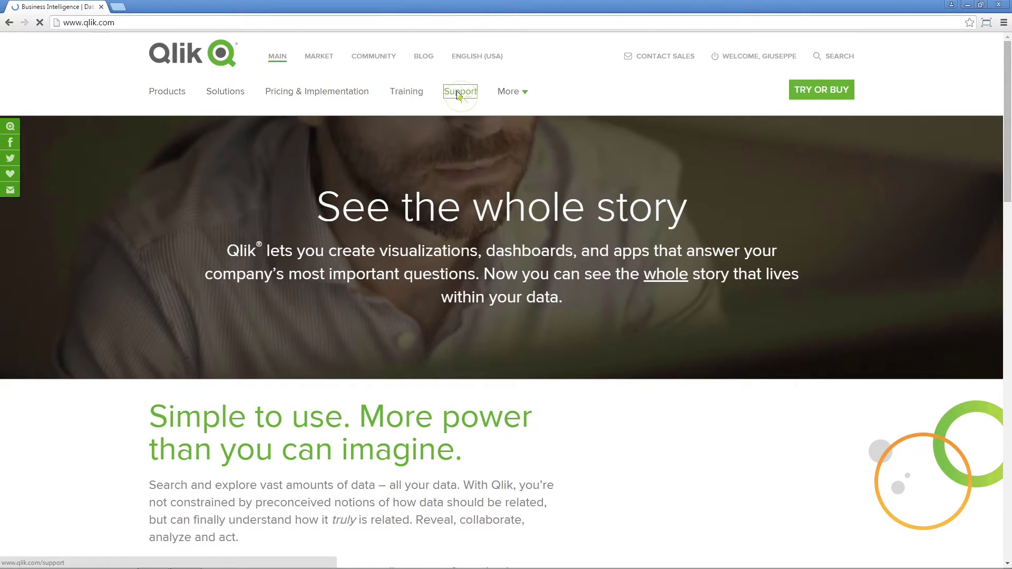
click(724, 397)
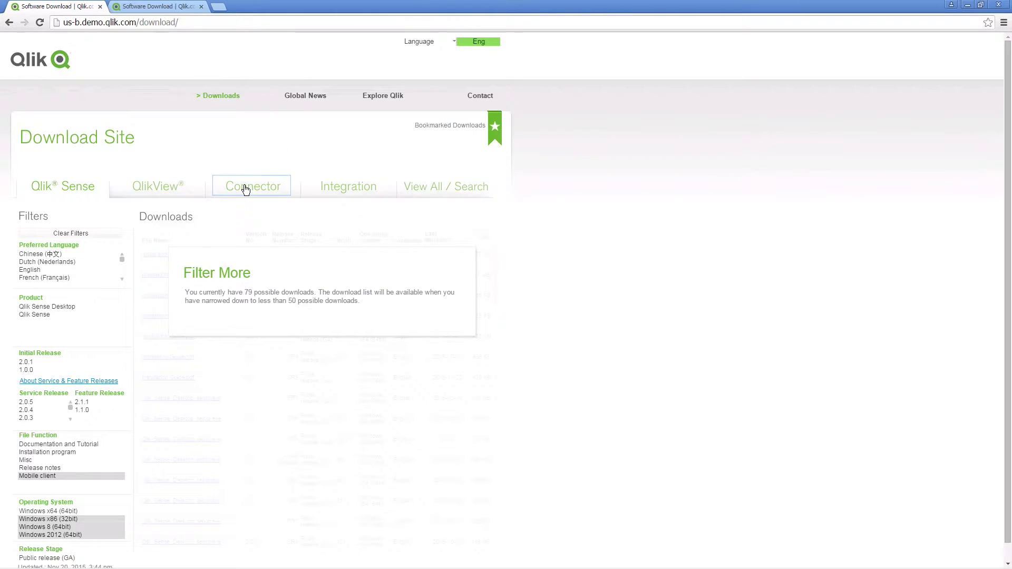
click(245, 189)
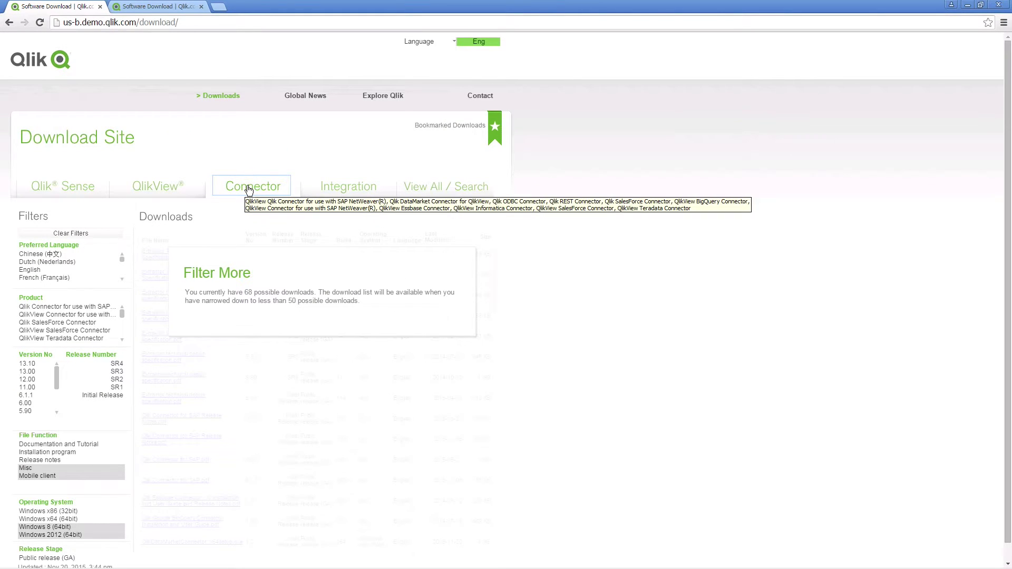
scroll(122, 339, down, 1)
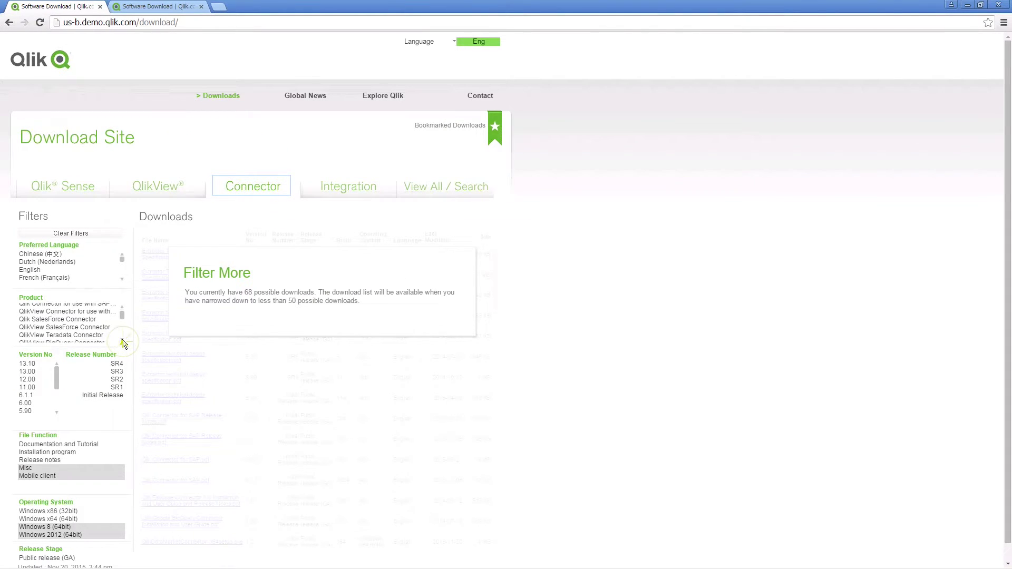
scroll(123, 343, down, 5)
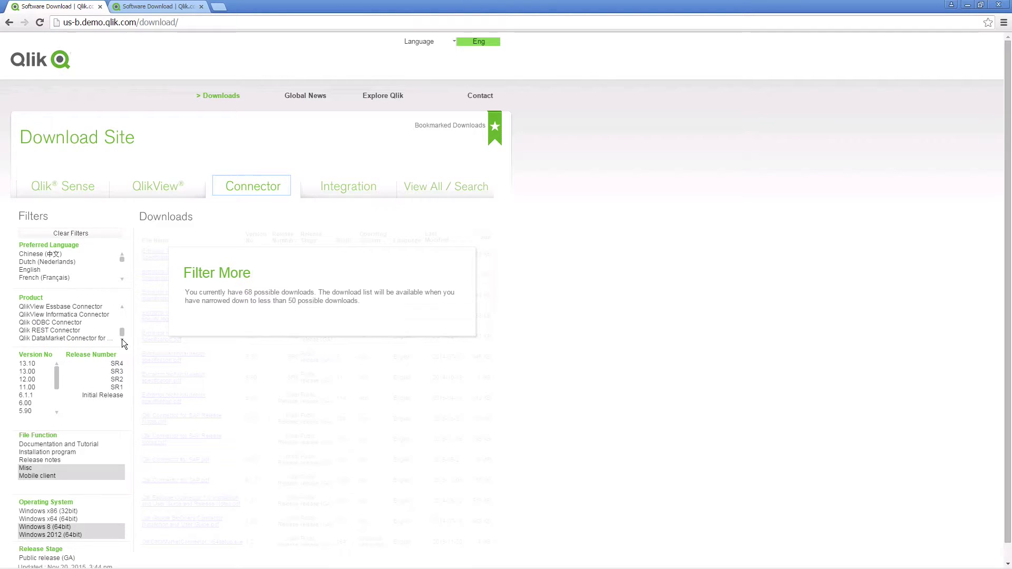
click(66, 329)
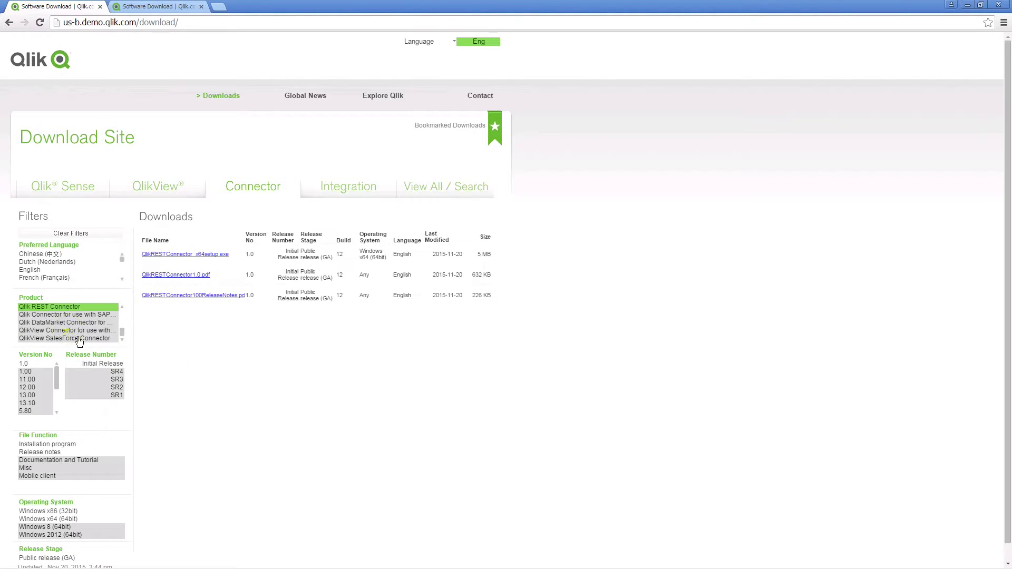
click(190, 254)
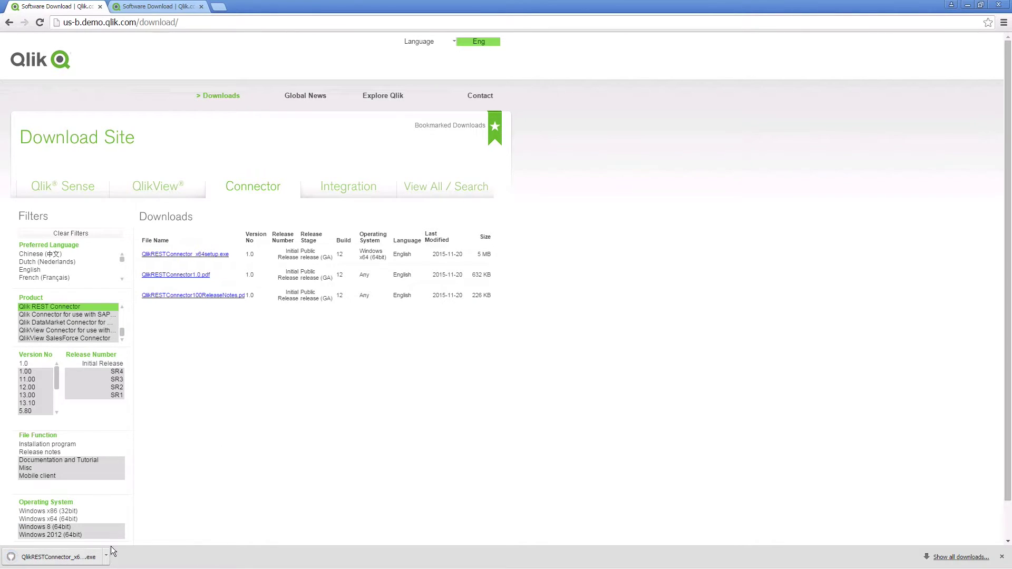
Run the downloaded setup, allow it, accept the license terms, and install the Qlik REST Connector
click(64, 557)
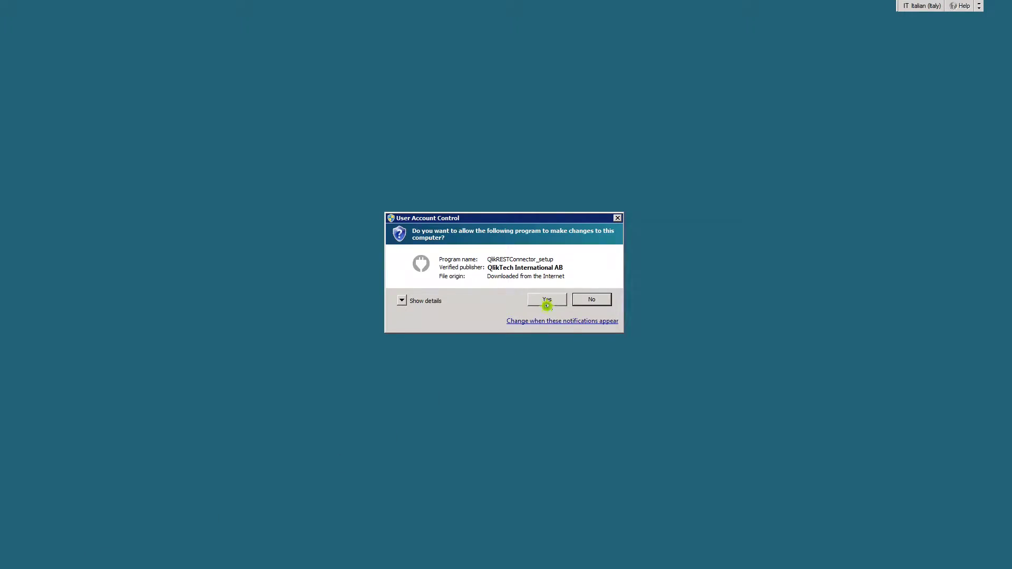
click(547, 301)
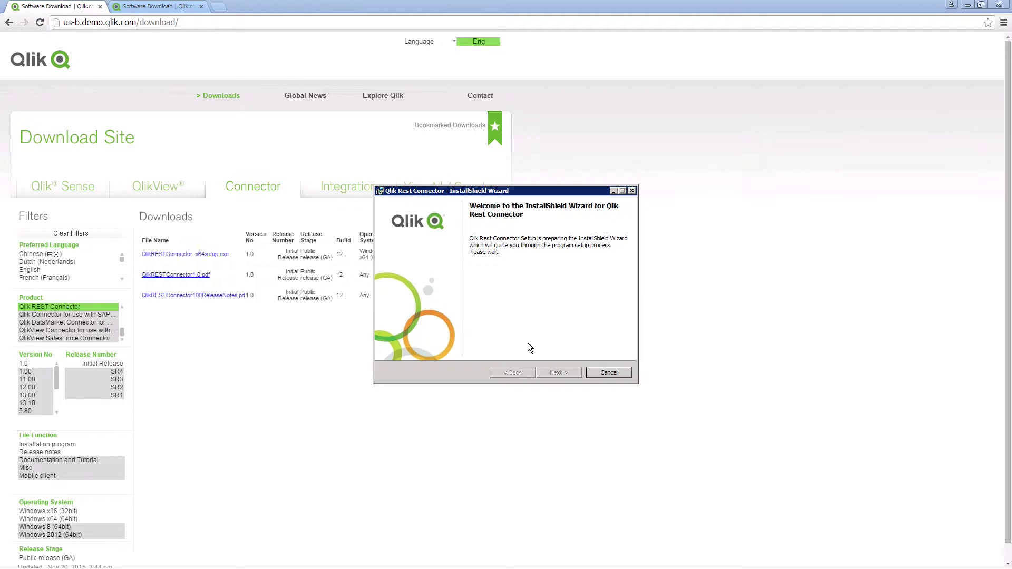
click(558, 375)
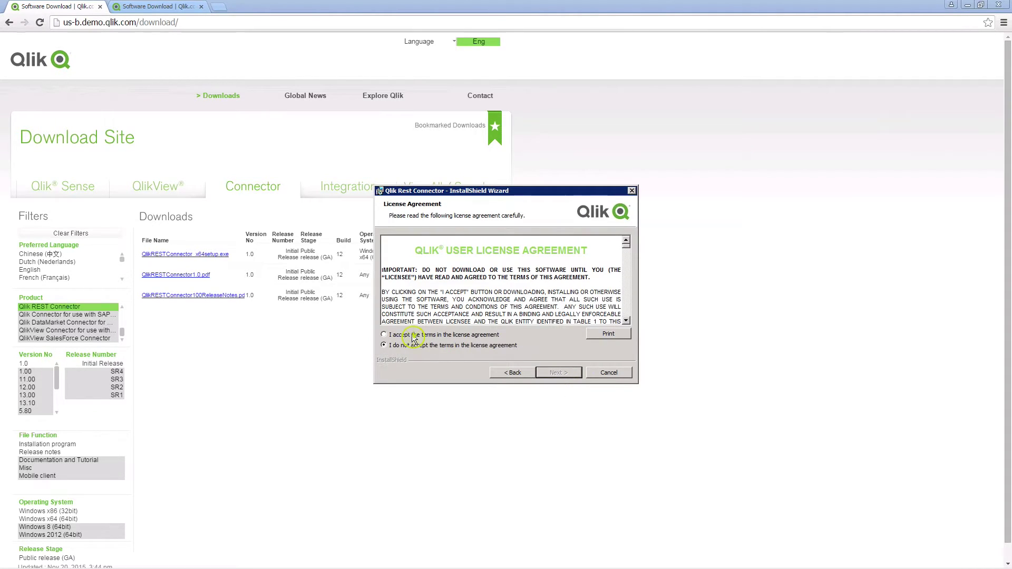
click(414, 336)
click(561, 376)
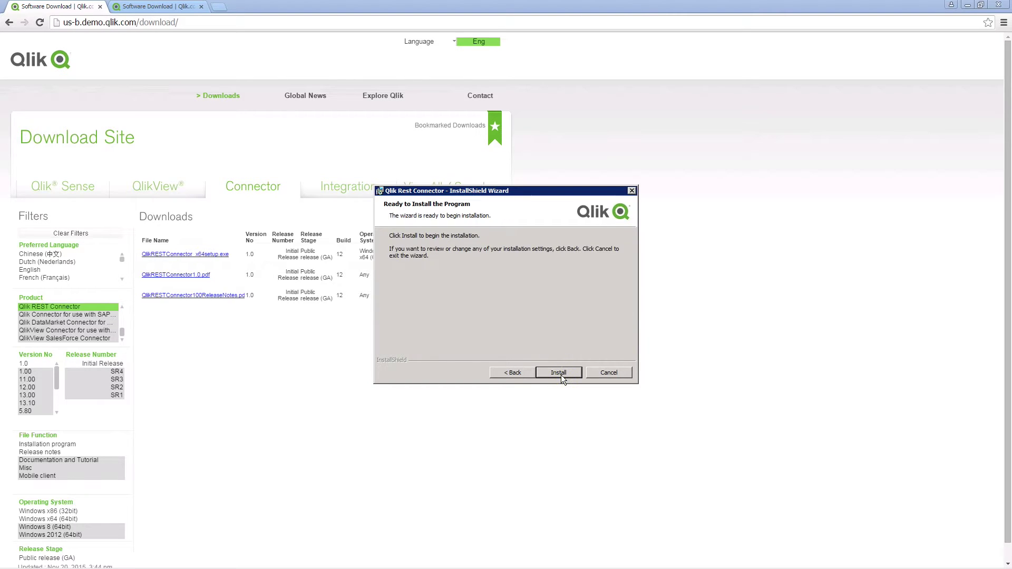
click(560, 373)
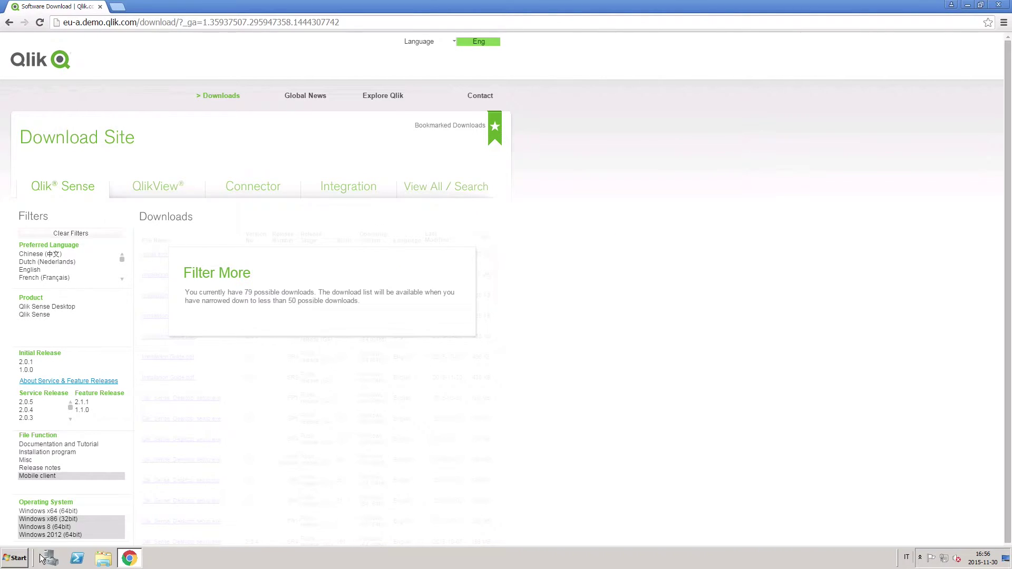
From the Qlik Sense hub, create a new app named 'Connector app' and open it
click(11, 562)
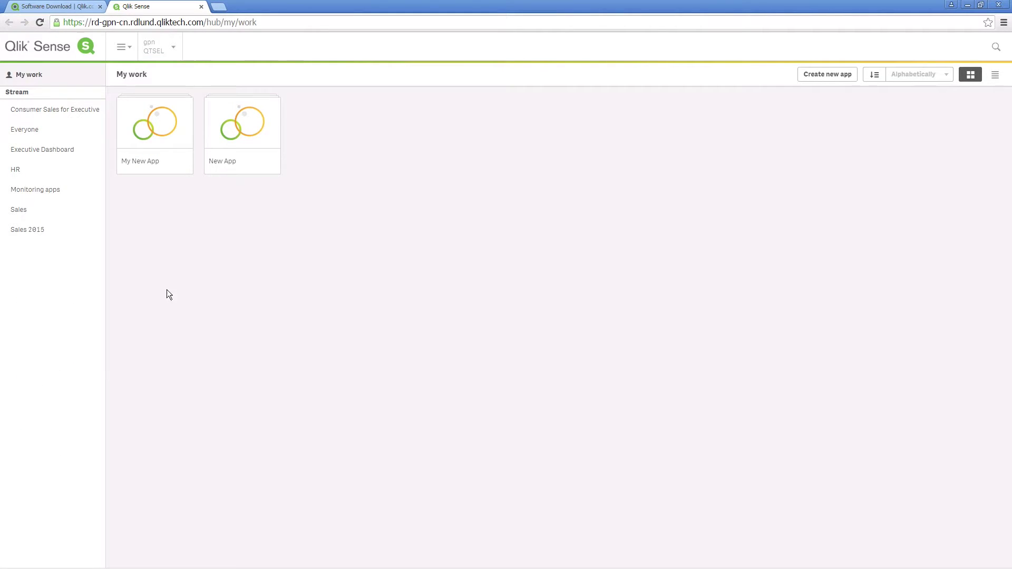
click(814, 74)
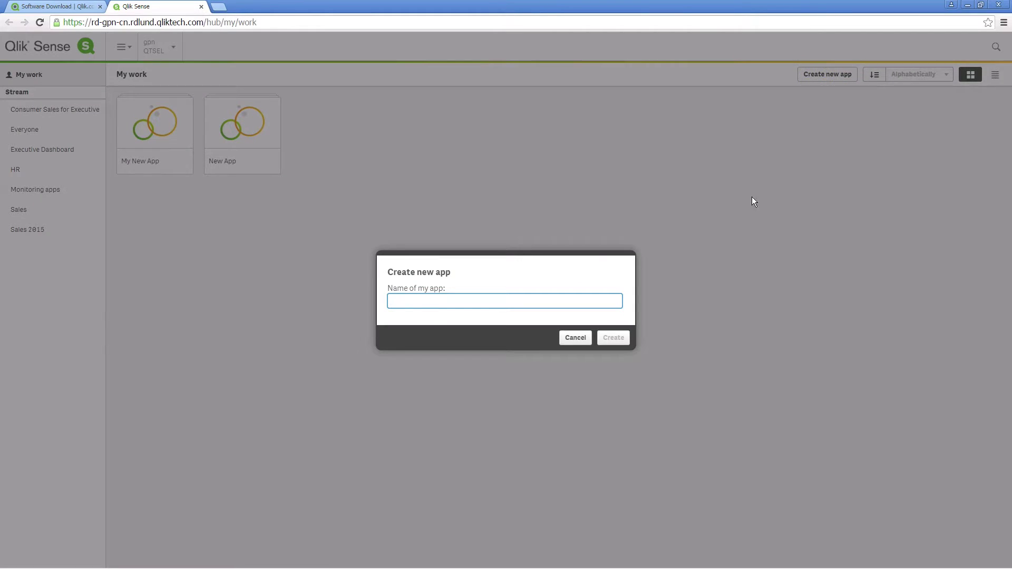
text(Con)
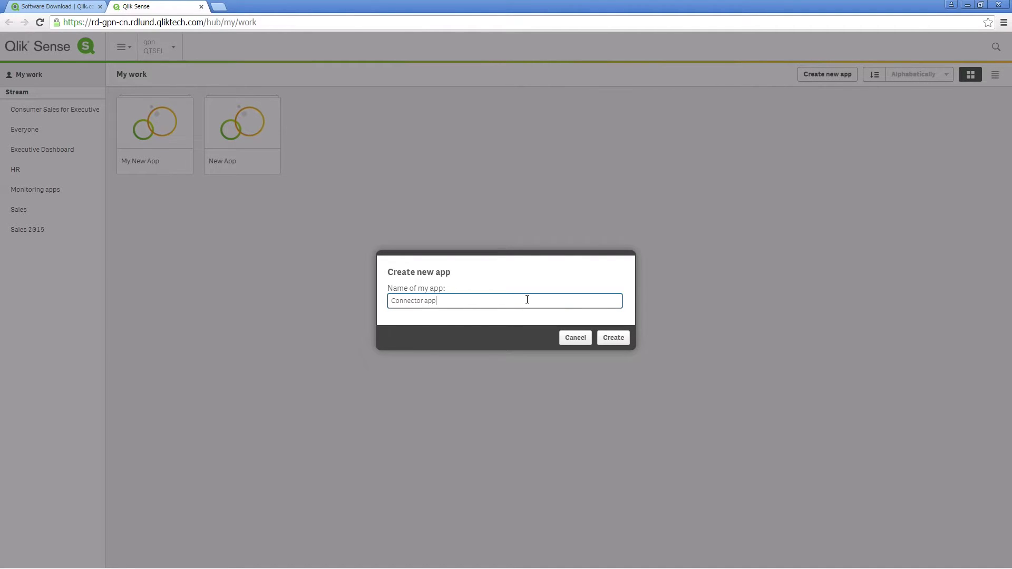
text(nector app)
click(612, 337)
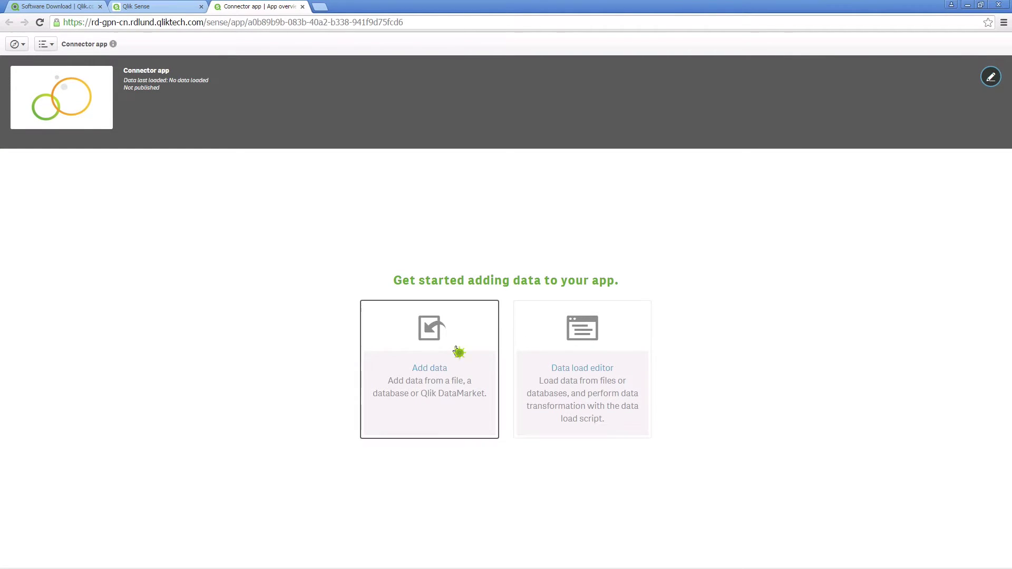
Start a new REST connection and enter the api.openweathermap.org group weather URL, keeping timeout 30
click(456, 351)
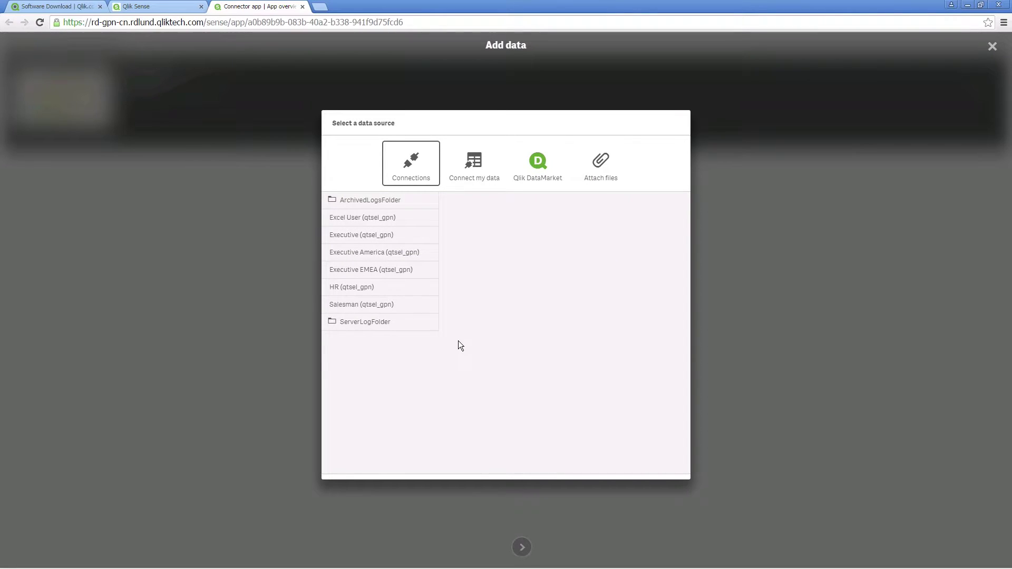
click(484, 174)
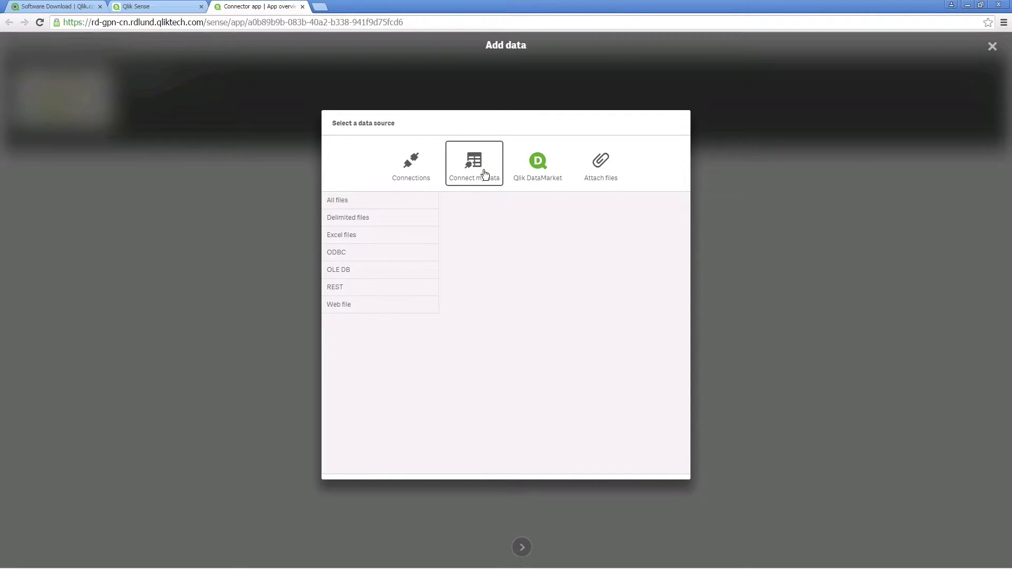
click(334, 290)
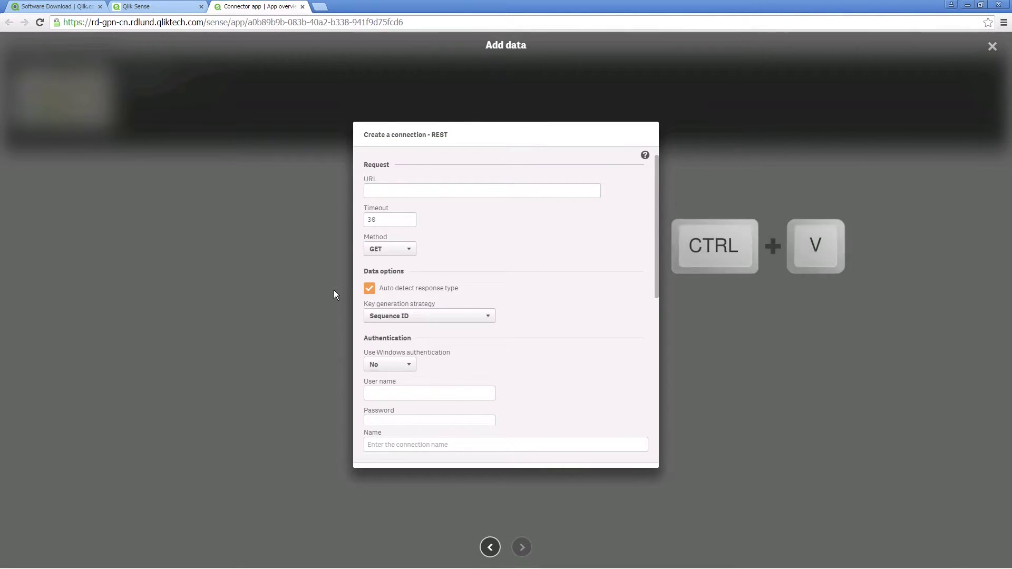
key(ctrl+v)
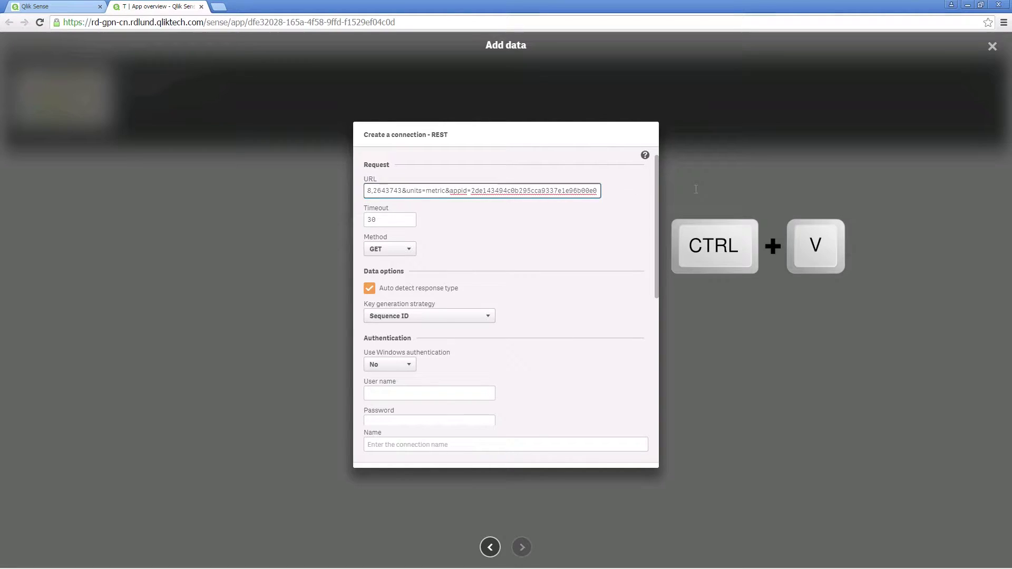
key(shift+Left)
key(shift+Left)
key(shift+Left)
key(shift+Left)
key(shift+Left)
key(shift+Left)
key(shift+Left)
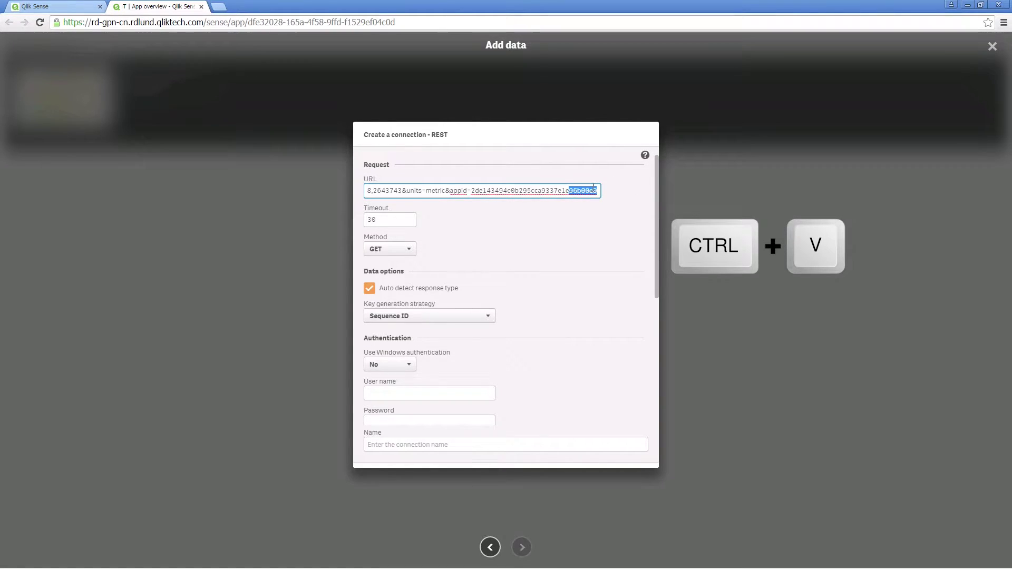
click(522, 202)
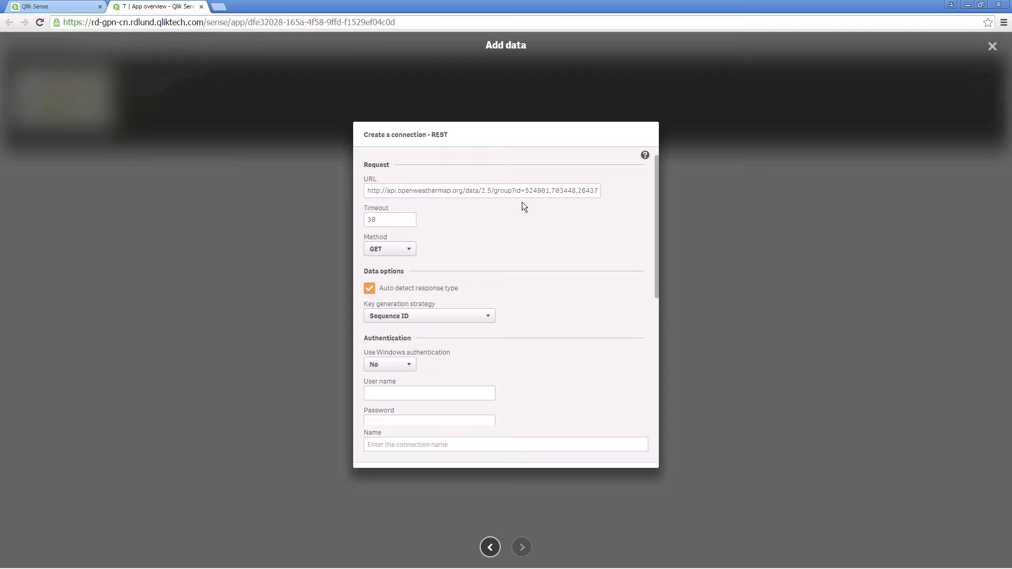
click(526, 195)
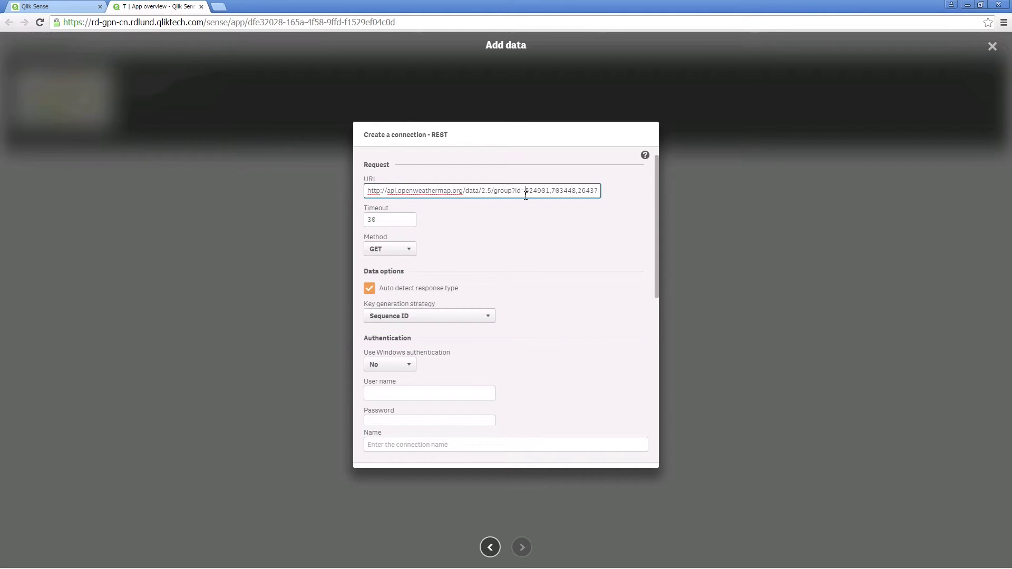
key(Tab)
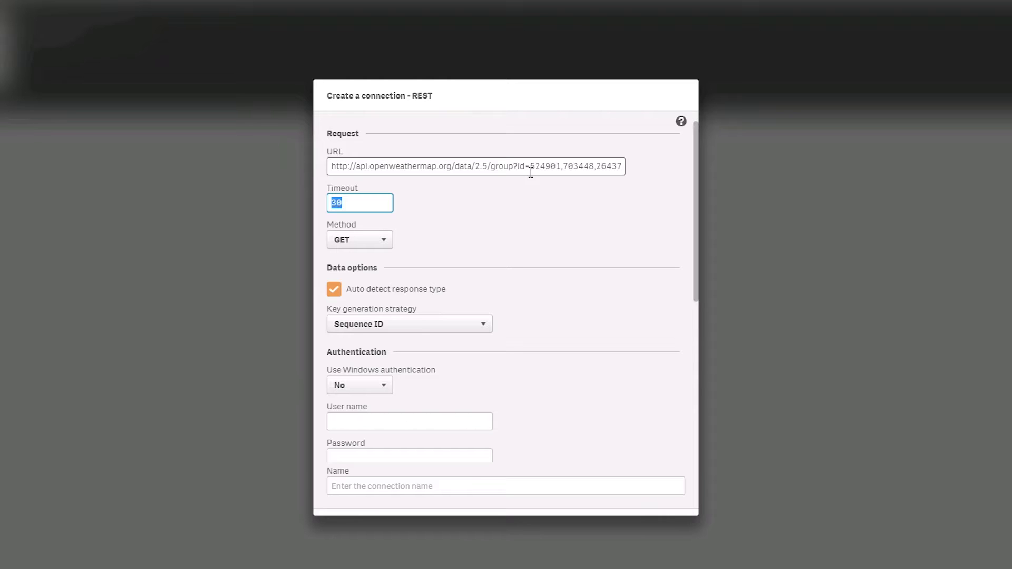
Keep the request method GET, Auto detect response type on, and Sequence ID key generation
click(530, 172)
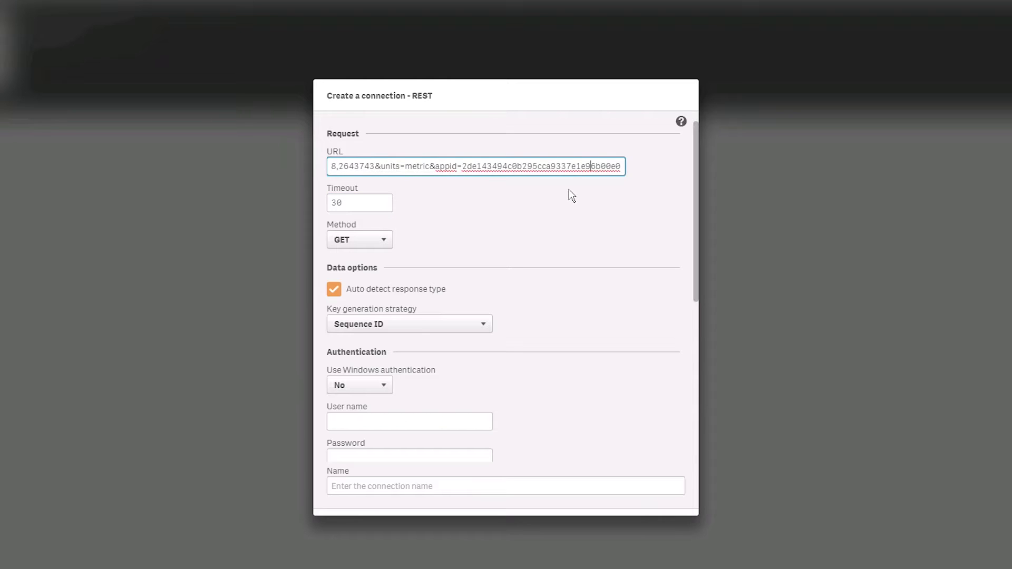
click(381, 243)
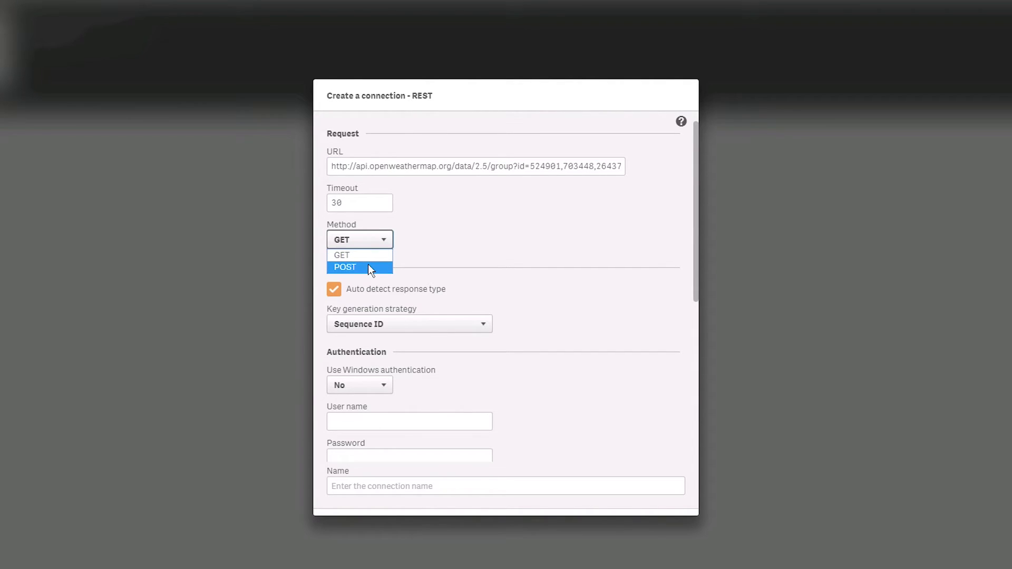
click(367, 268)
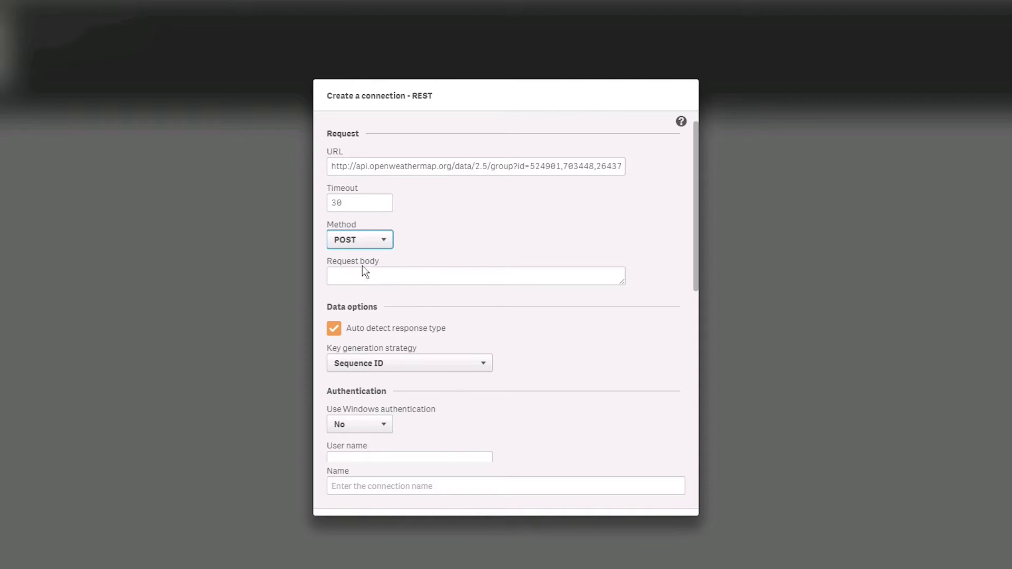
click(351, 280)
click(380, 248)
click(369, 255)
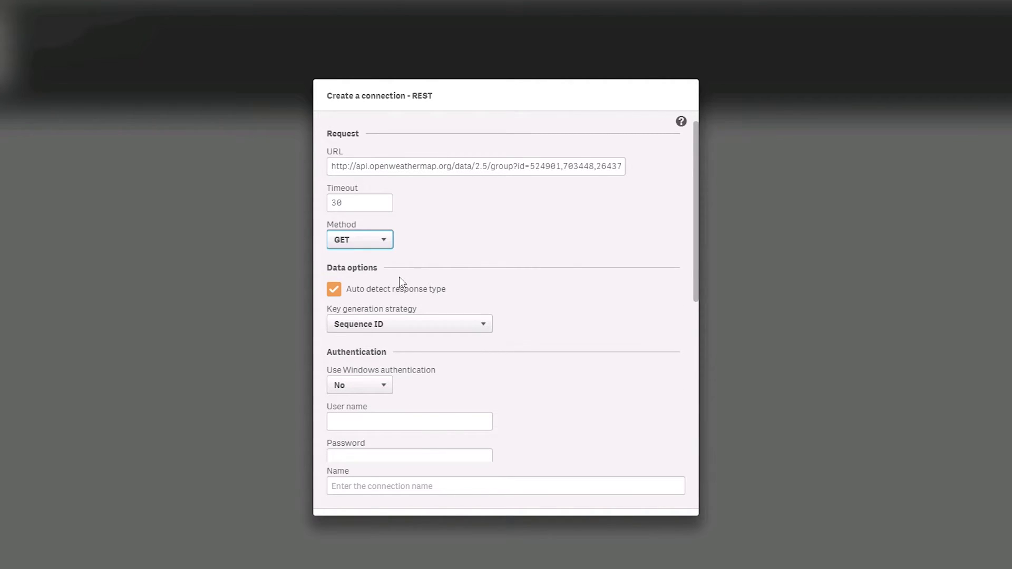
click(334, 290)
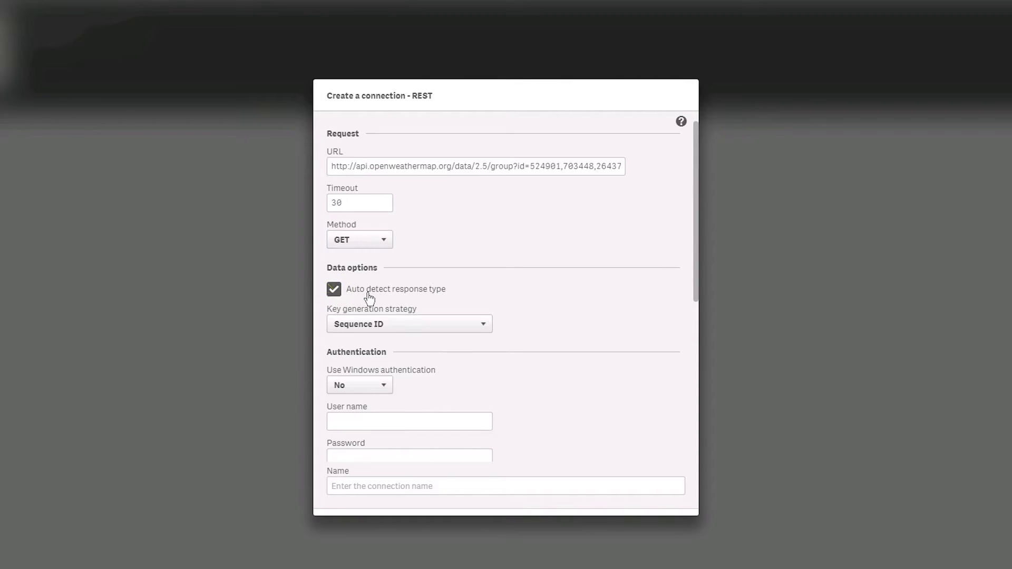
click(334, 290)
click(464, 325)
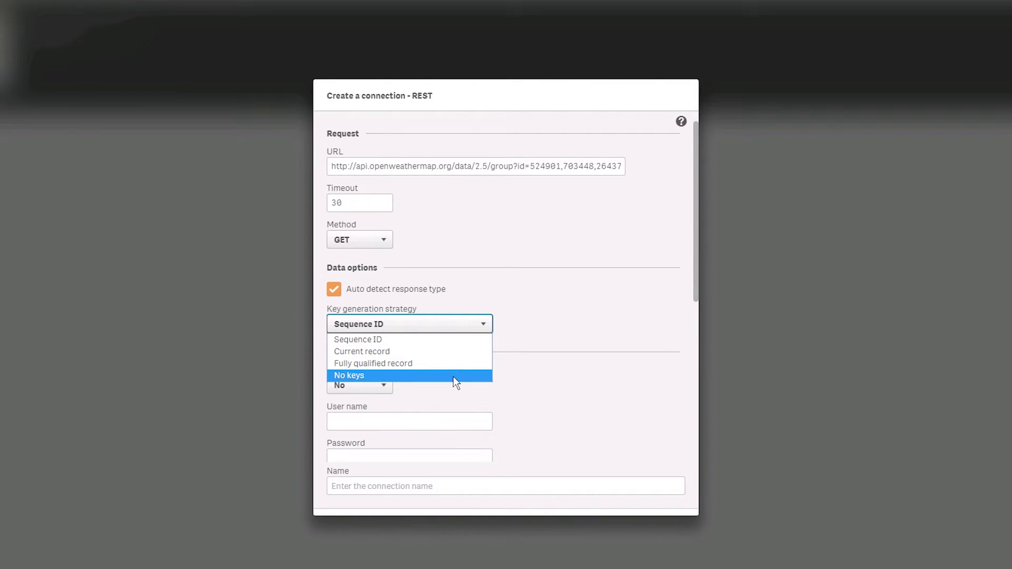
click(508, 342)
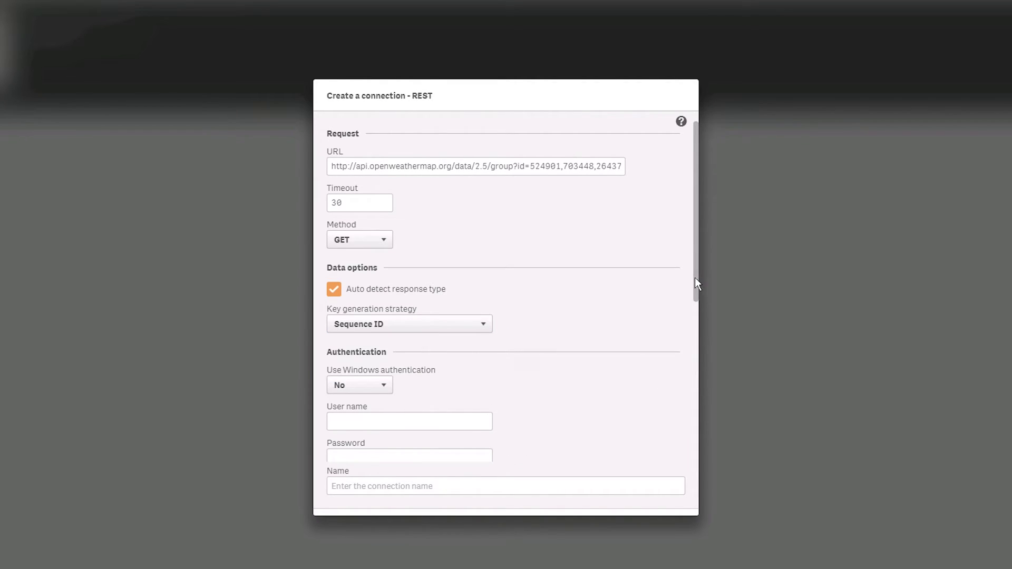
drag(696, 307, 684, 382)
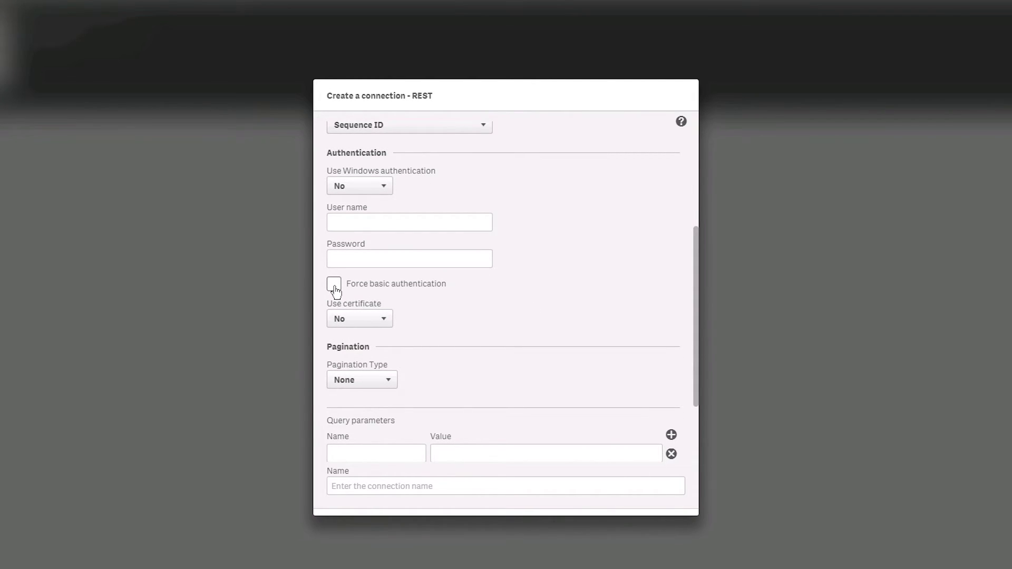
click(360, 319)
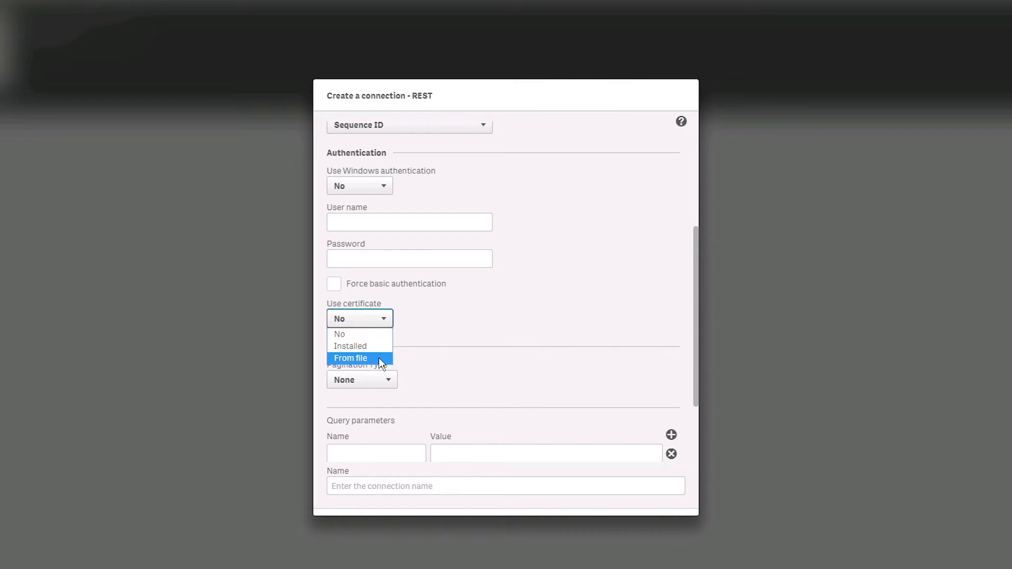
click(416, 364)
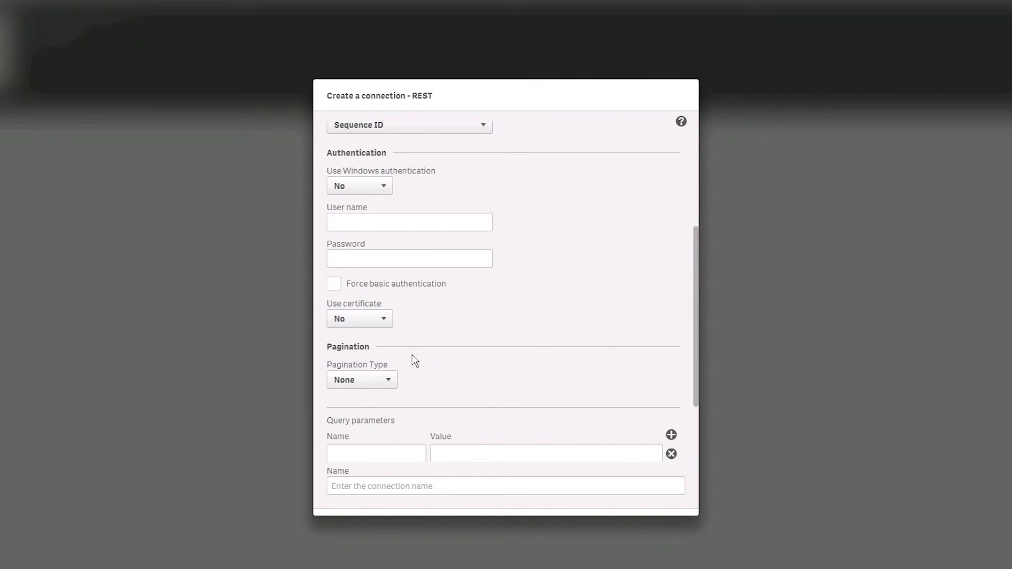
click(395, 385)
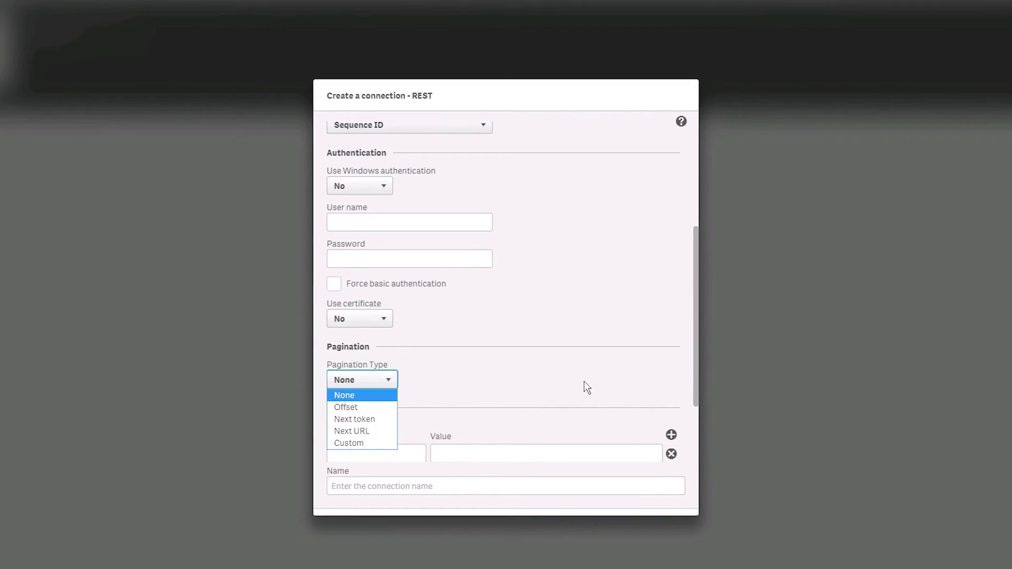
Leave query parameters and headers empty and enter 'Weather connection' as the connection name
drag(694, 362, 690, 438)
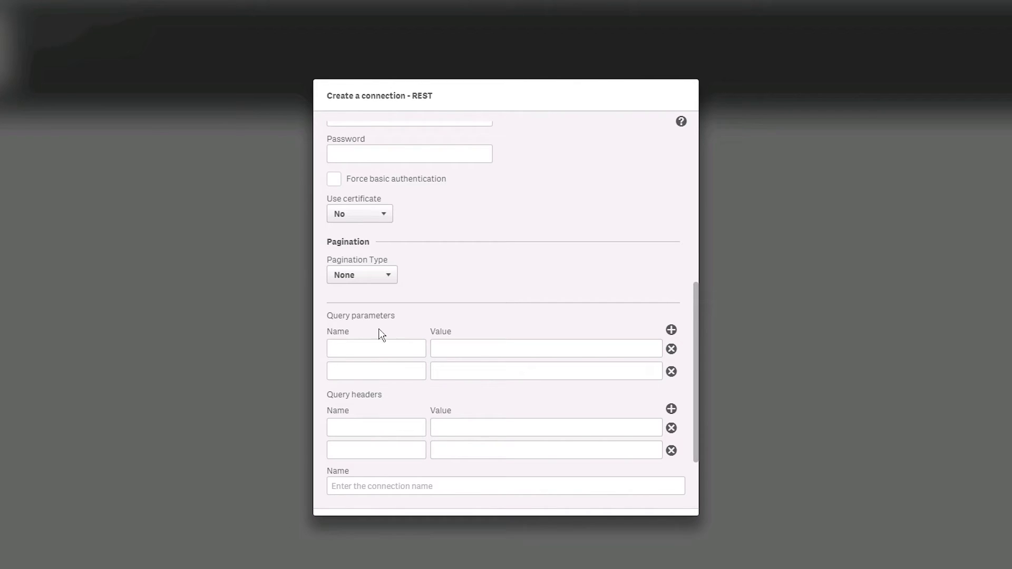
click(404, 377)
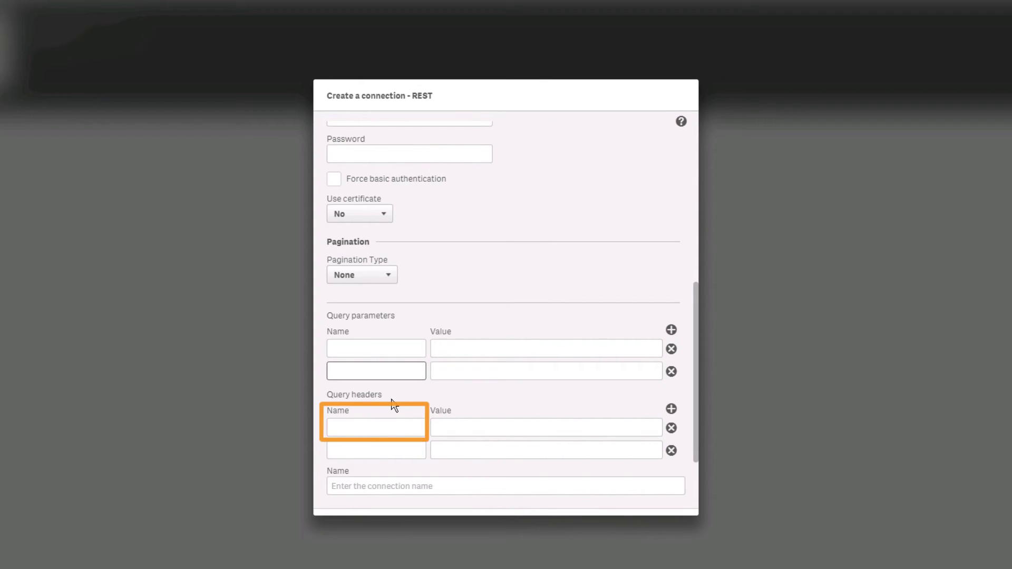
click(390, 400)
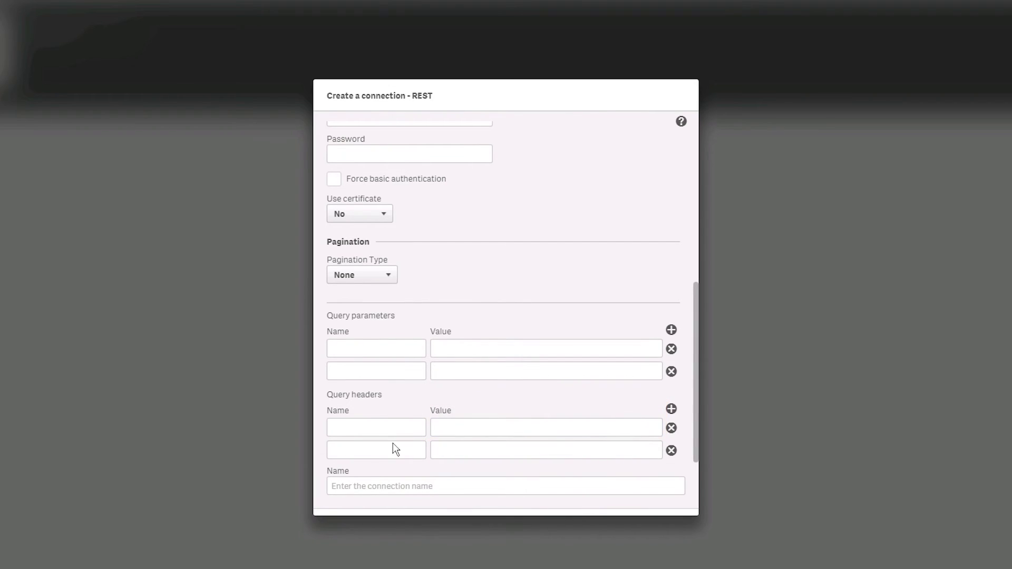
click(390, 486)
text(Weath)
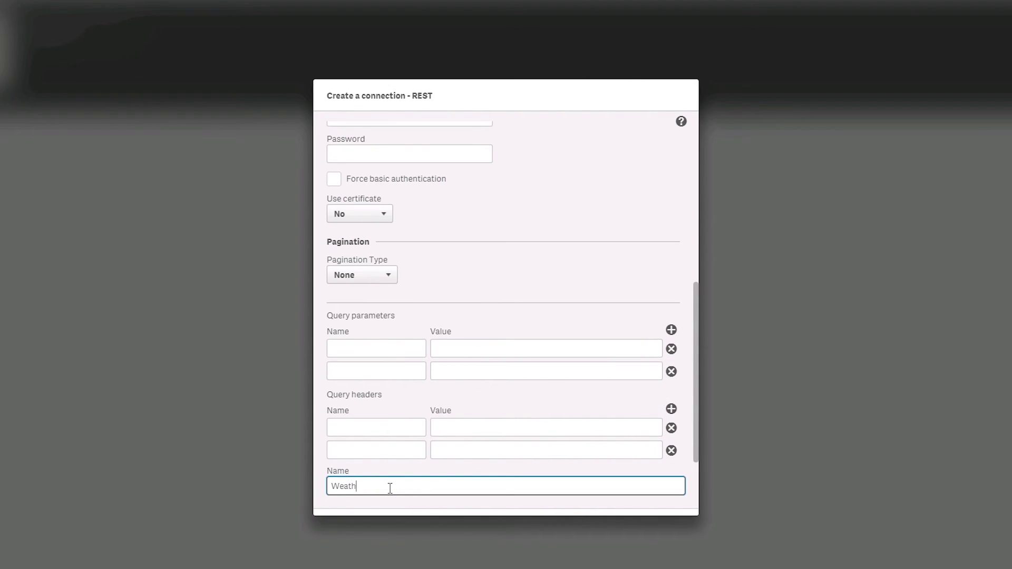
text(er connection)
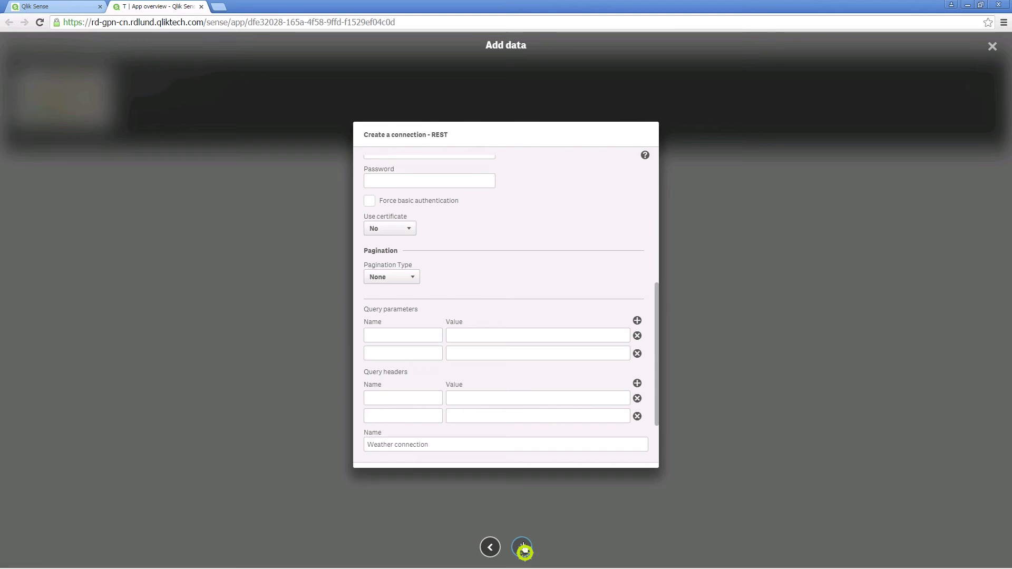
Create the Weather connection, load its root table into the app, and edit My new sheet
click(525, 547)
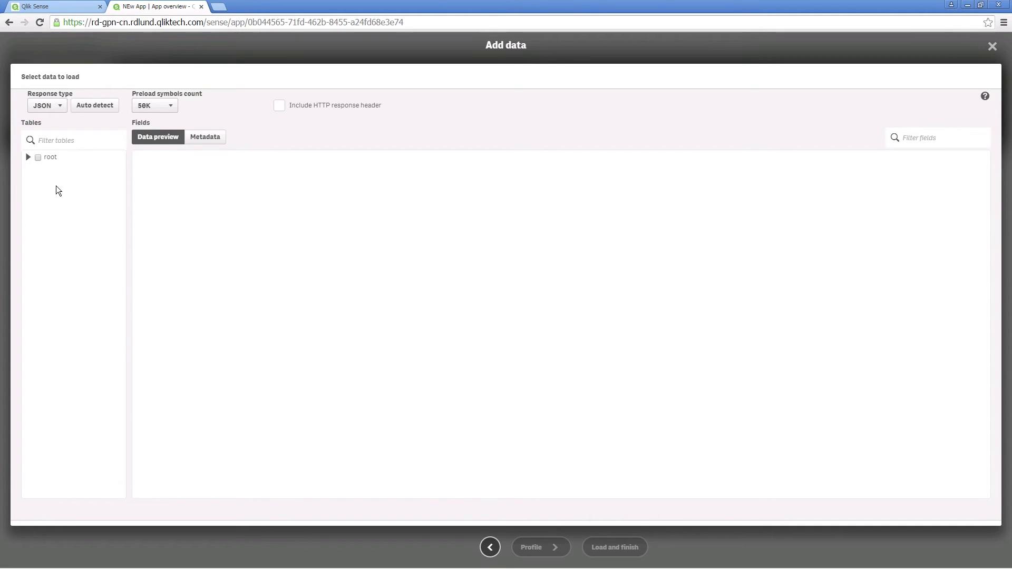
click(38, 157)
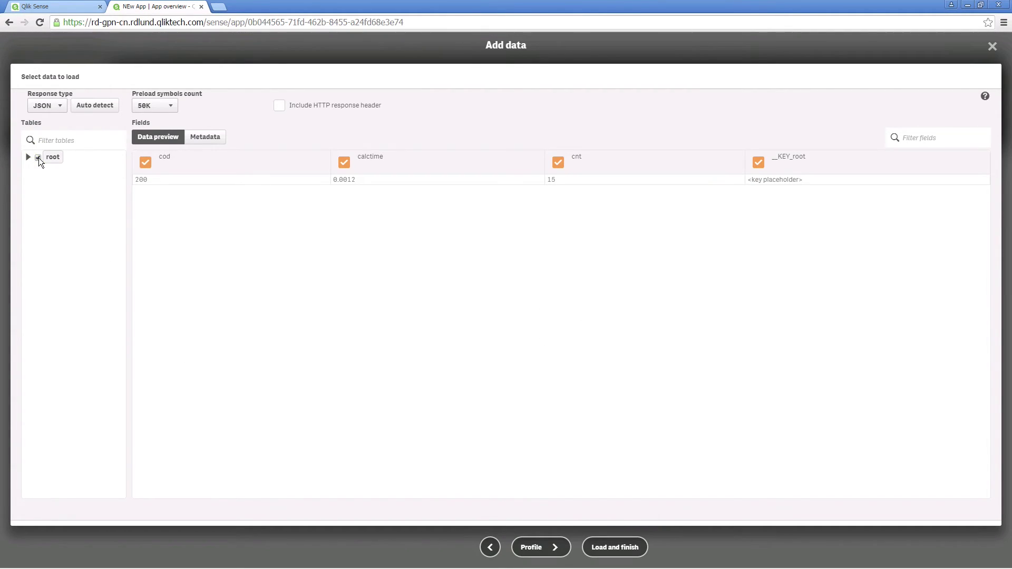
click(597, 549)
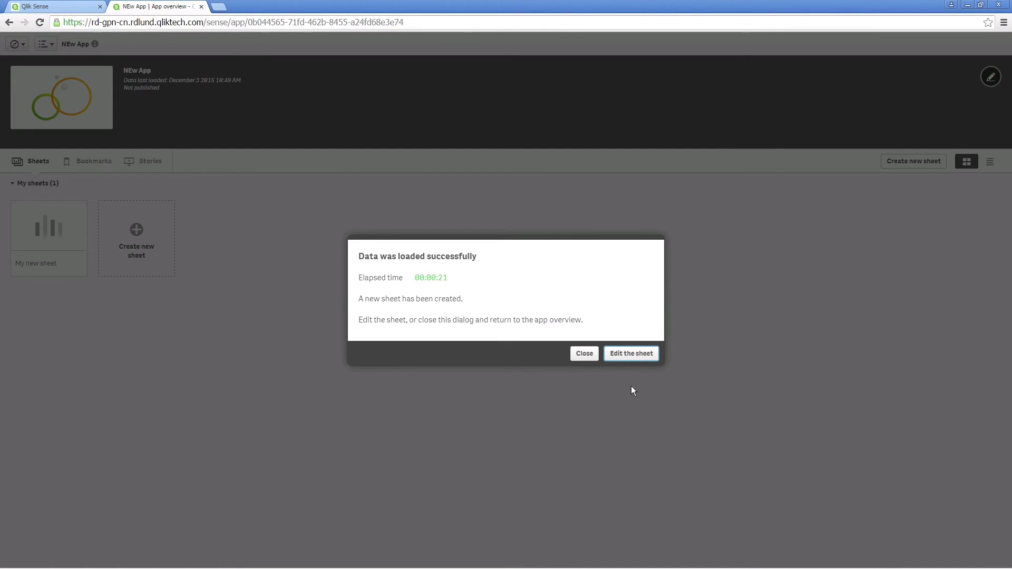
click(631, 353)
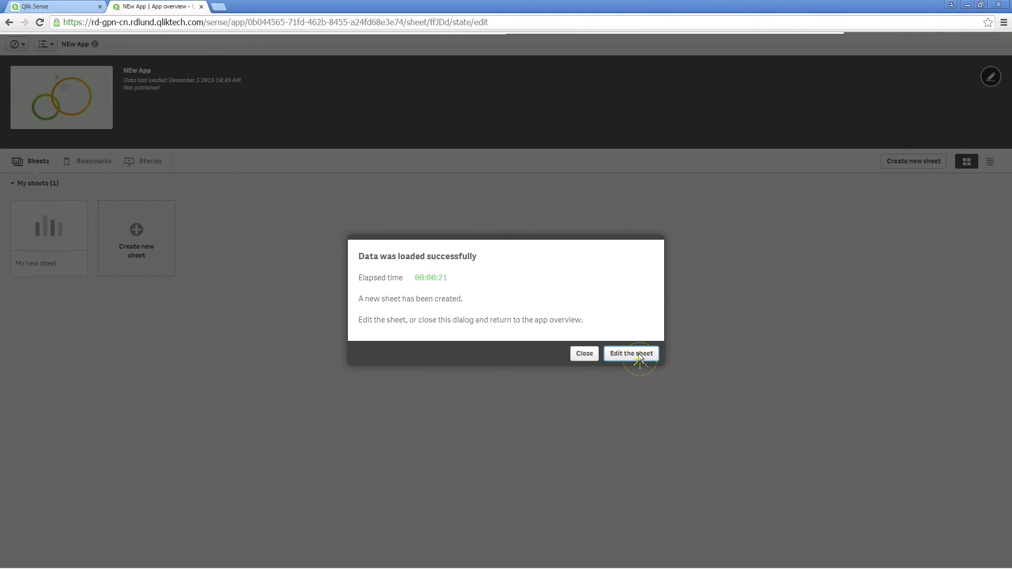
Place a bar chart with 'name' as dimension and Sum(temp_max) as measure
drag(41, 127, 185, 149)
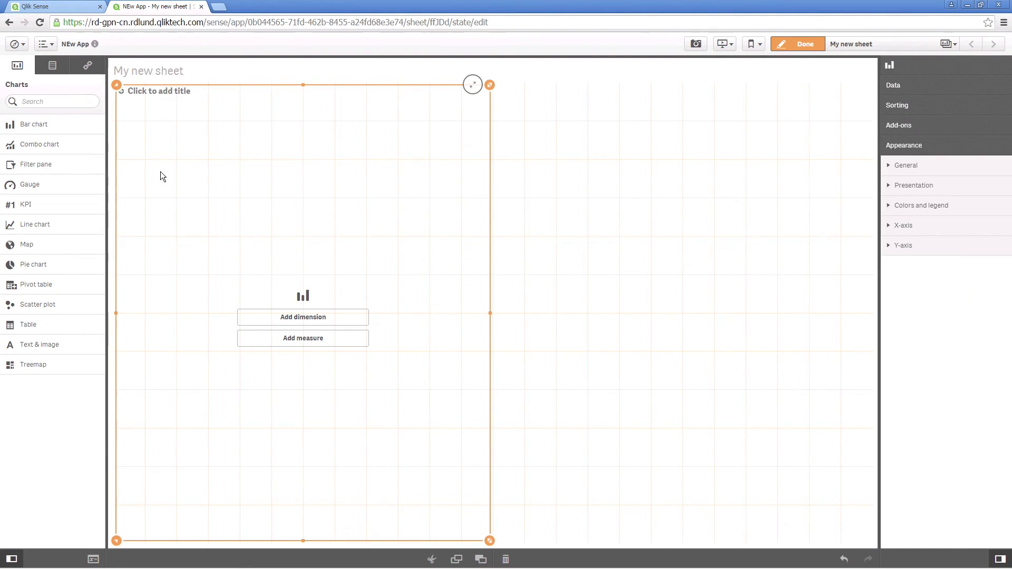
click(52, 65)
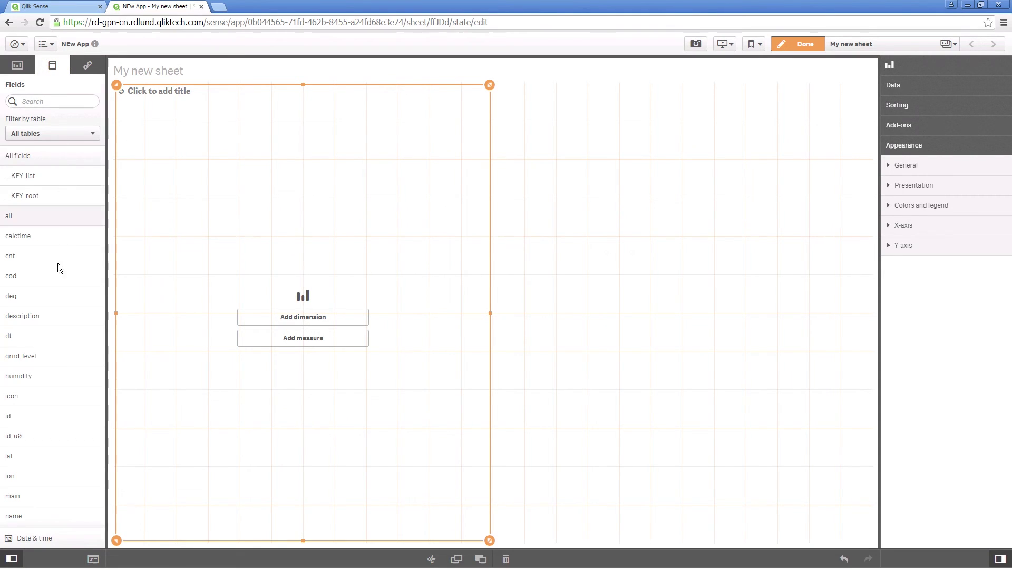
drag(16, 517, 252, 372)
click(271, 295)
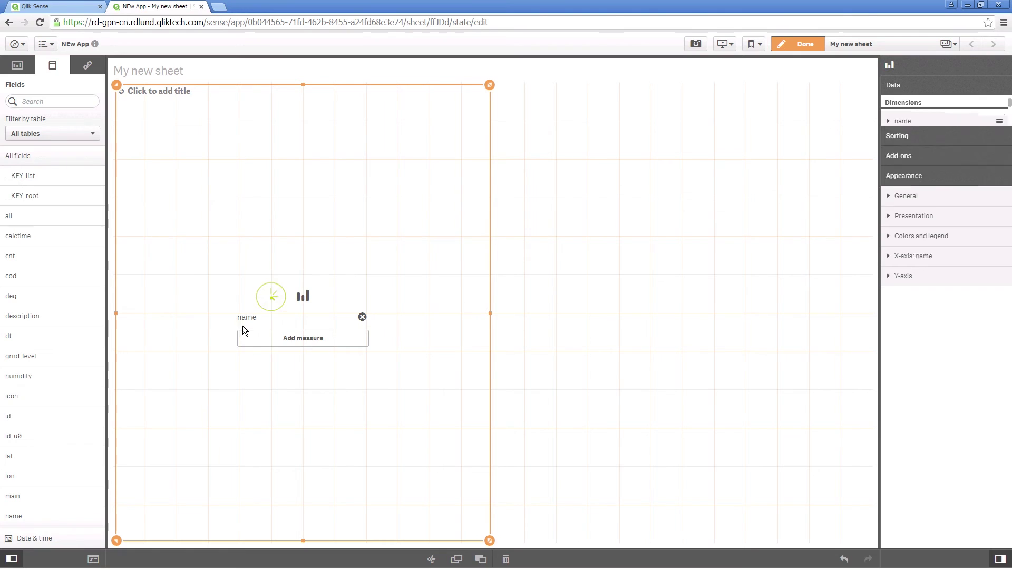
scroll(21, 446, down, 3)
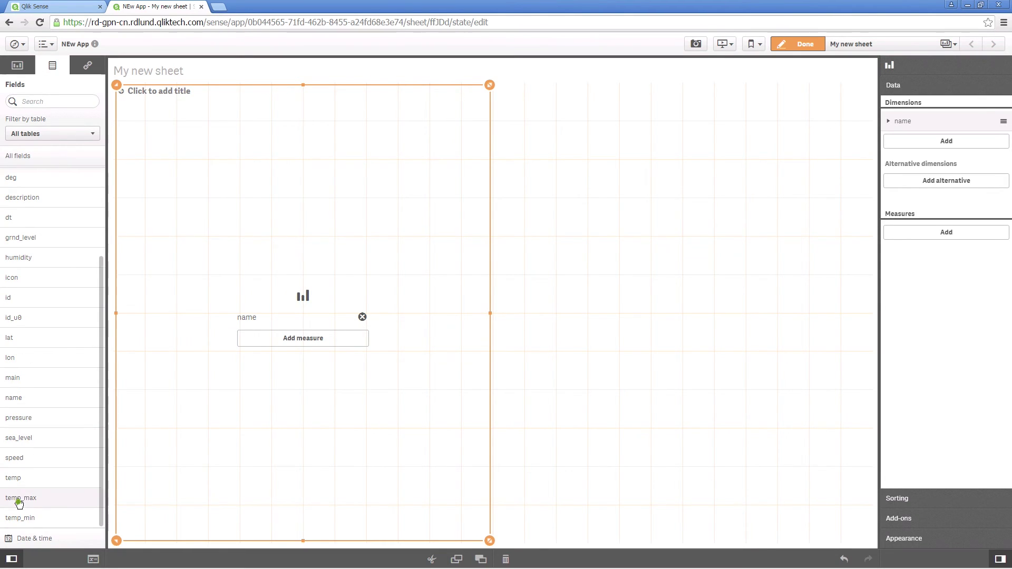
drag(19, 503, 280, 359)
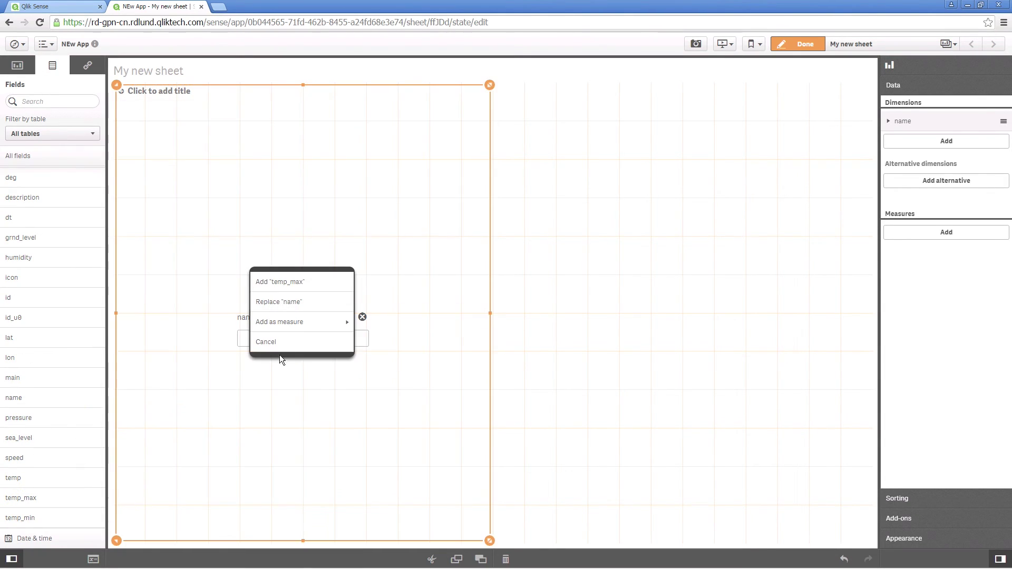
click(287, 322)
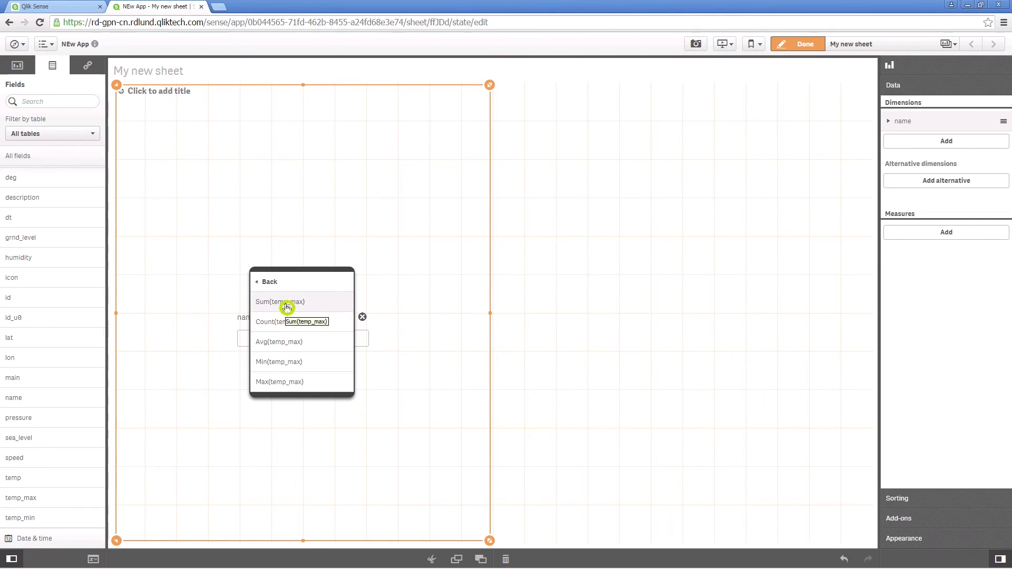
click(287, 305)
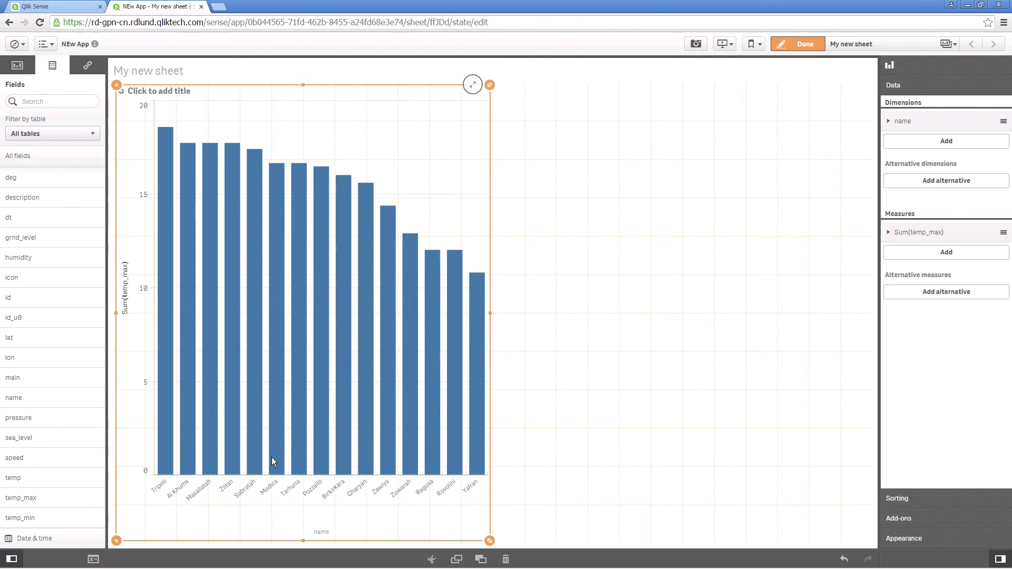